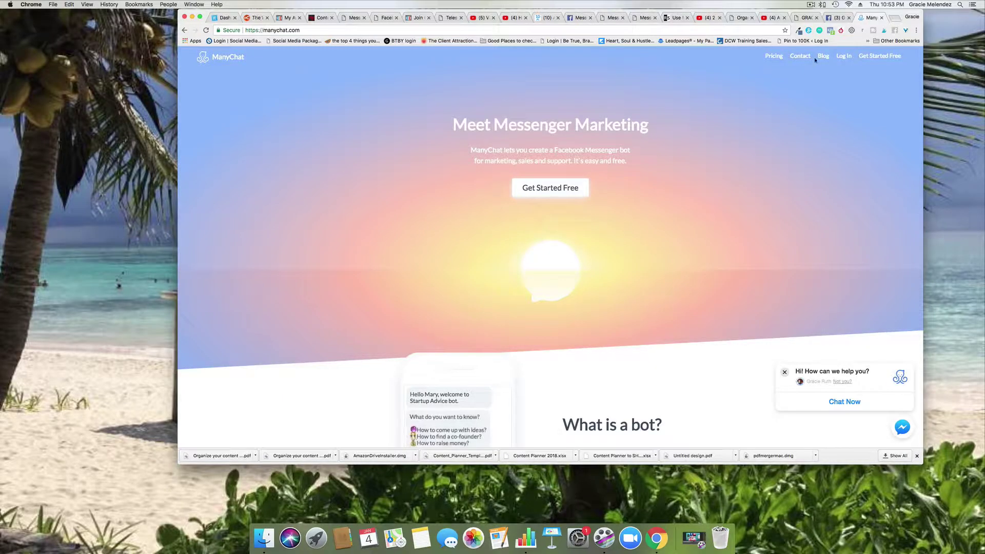
- Return to ManyChat, sign in with Facebook, and open the Growth Tools list for the page
click(836, 19)
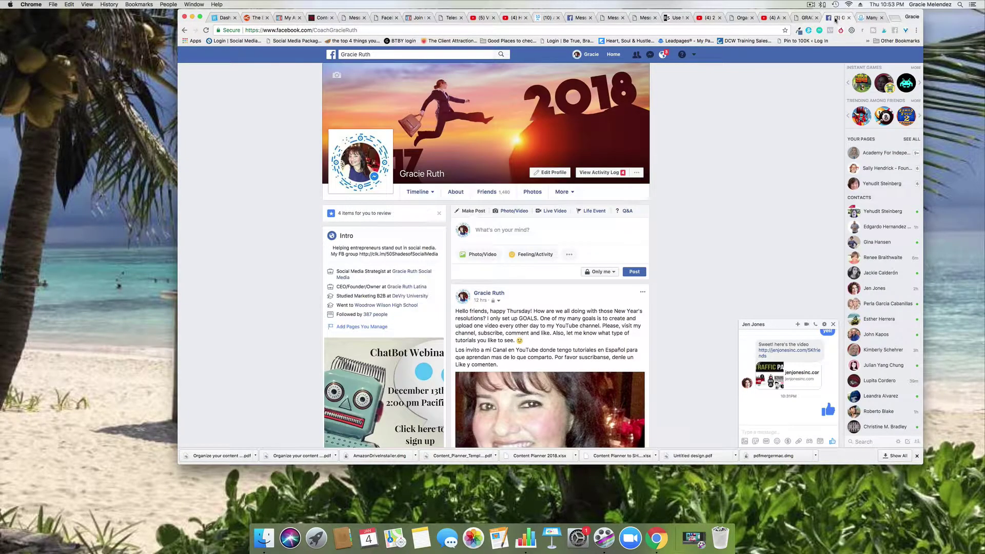
click(867, 19)
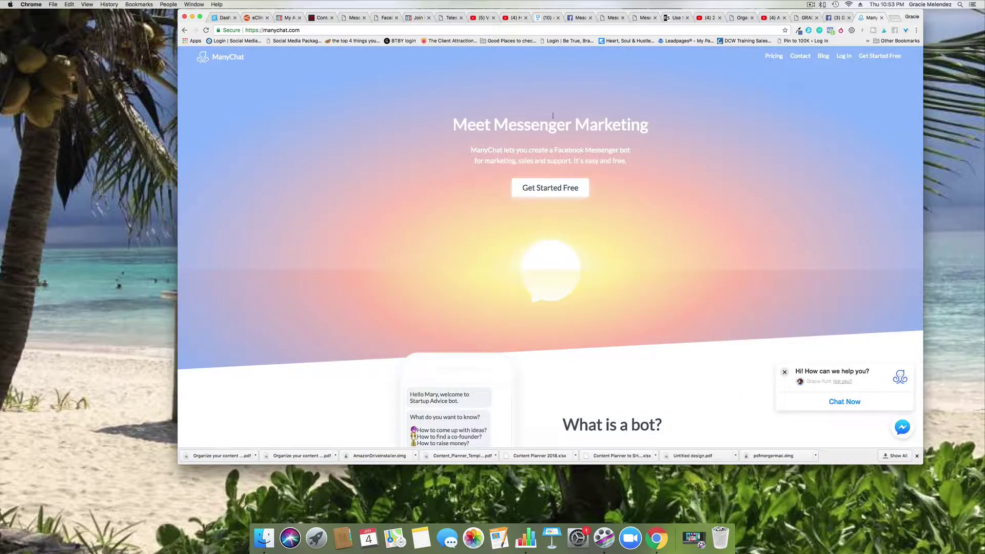
click(542, 189)
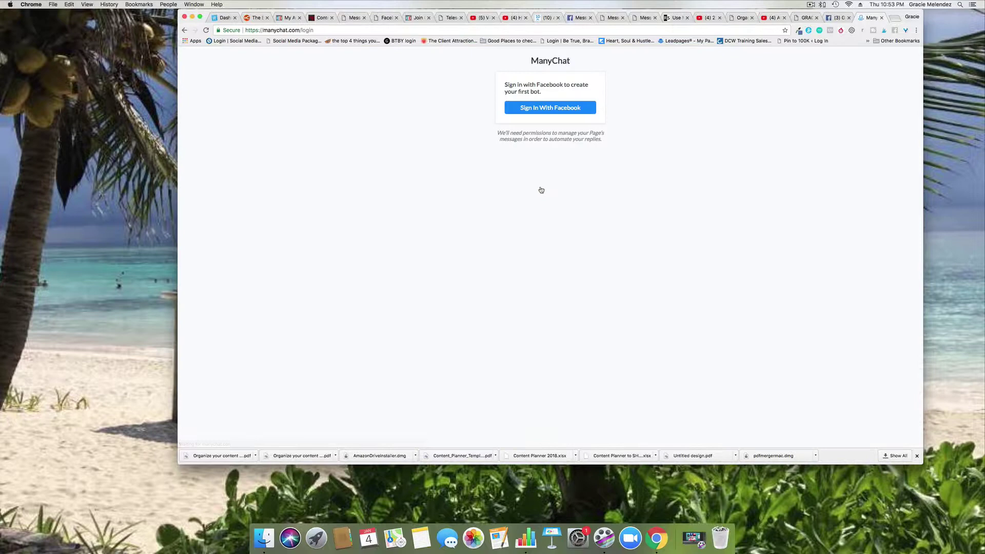
click(550, 108)
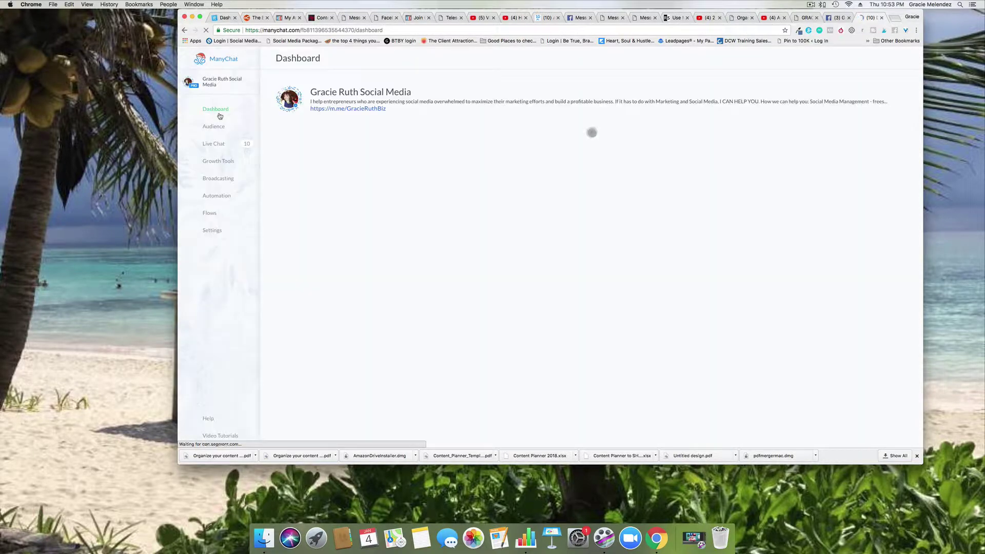
click(218, 162)
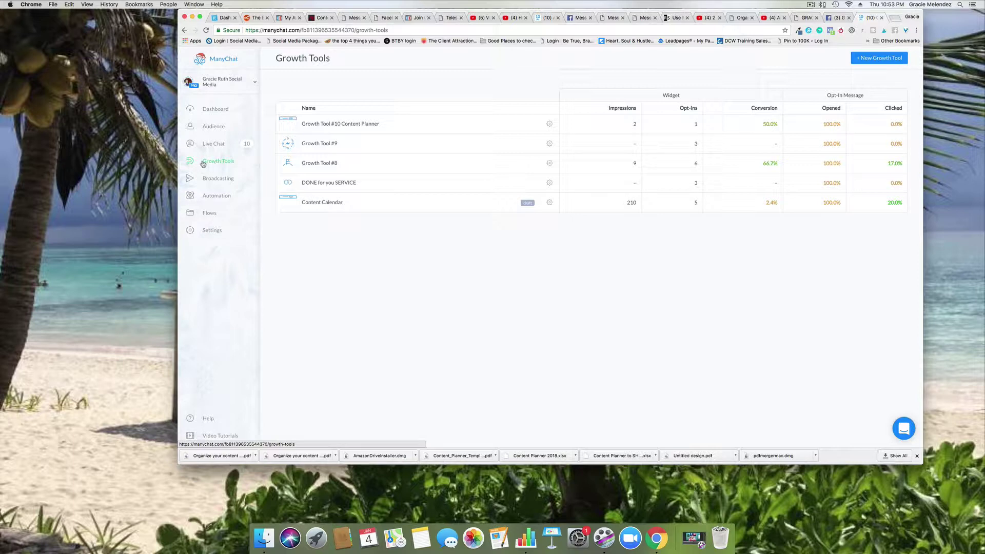
- Open Growth Tool #10 Content Planner and keep Bar as its widget type
click(354, 125)
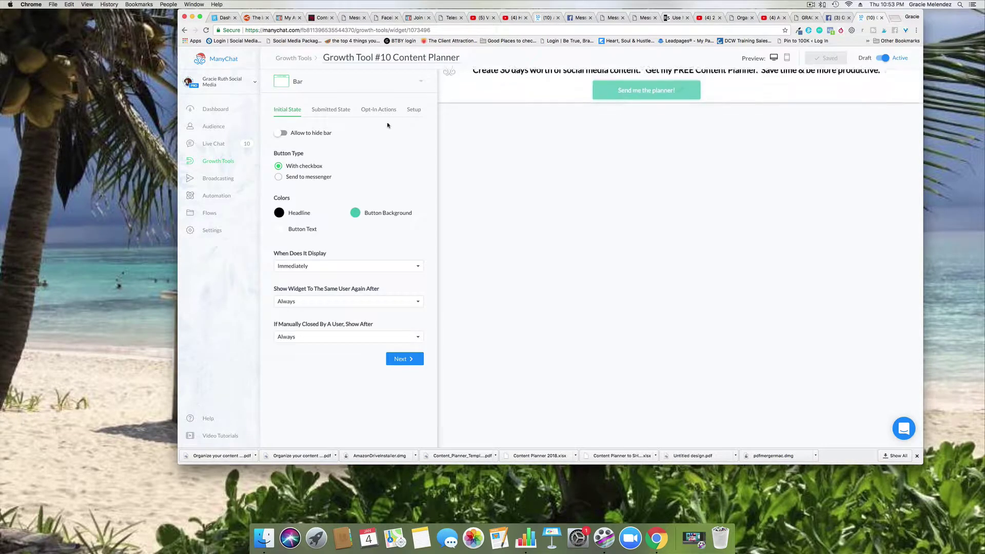
click(421, 81)
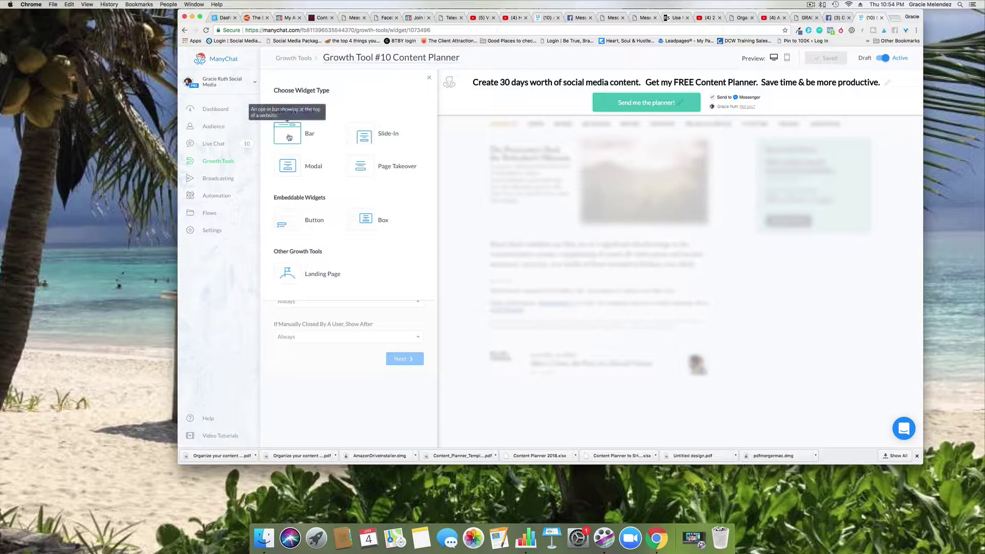
click(291, 135)
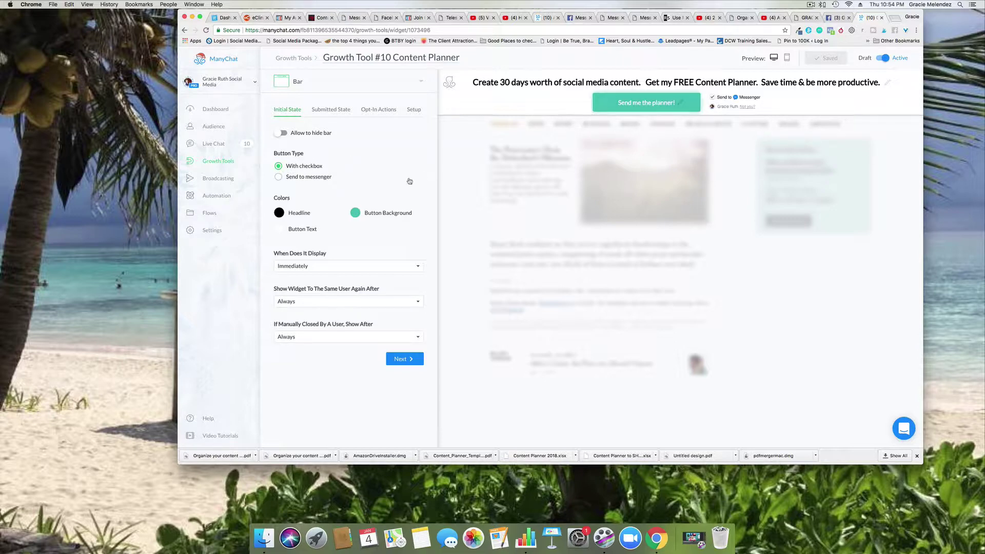
- Keep the bar's With checkbox button type and have the bar display Immediately
click(278, 180)
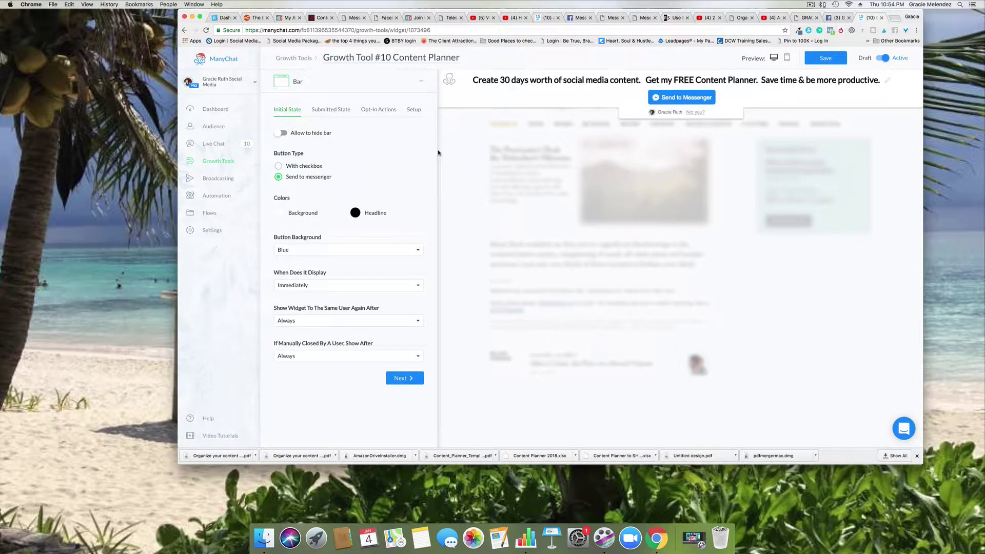
click(279, 167)
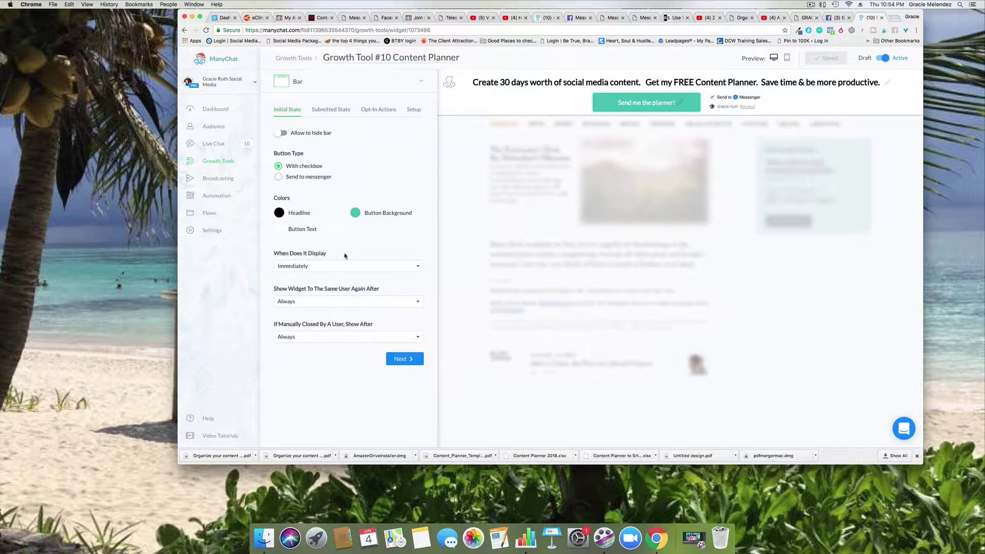
click(417, 267)
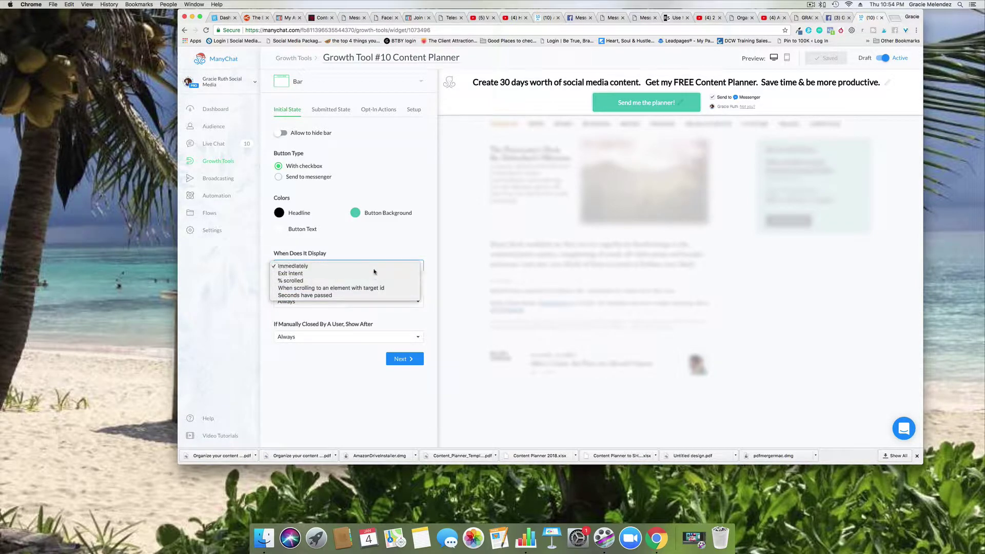
click(374, 267)
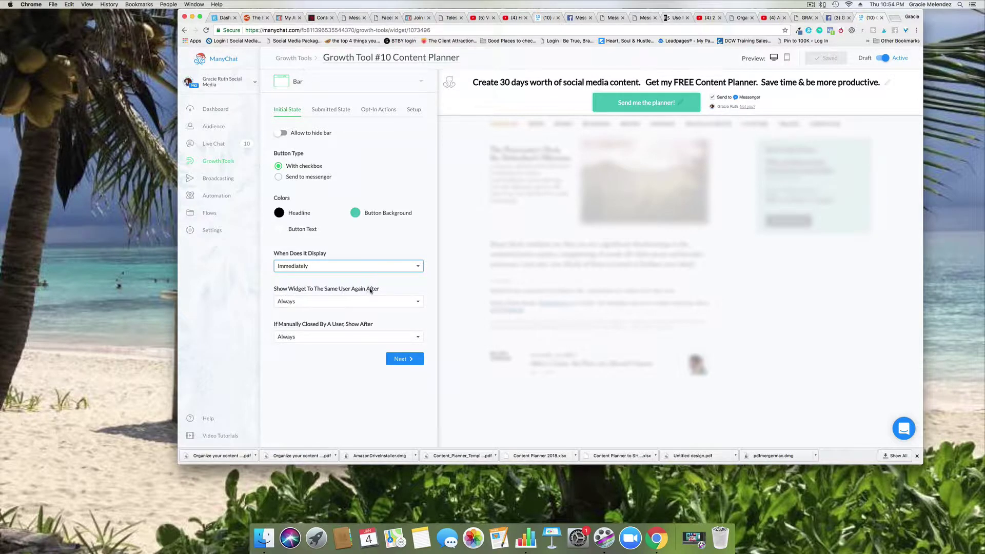
- Keep the widget re-showing Always, including after a manual close, and continue to the submitted state
click(419, 302)
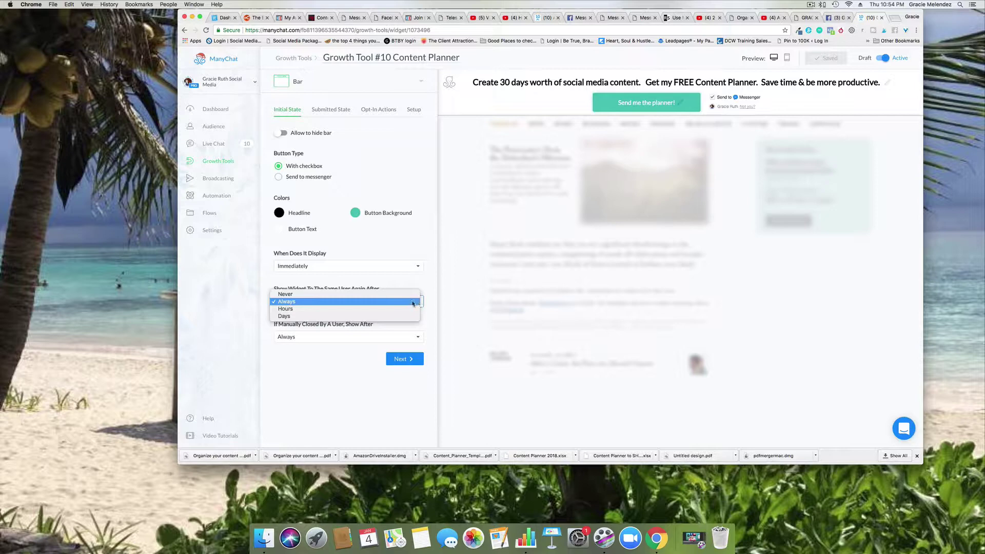
click(380, 304)
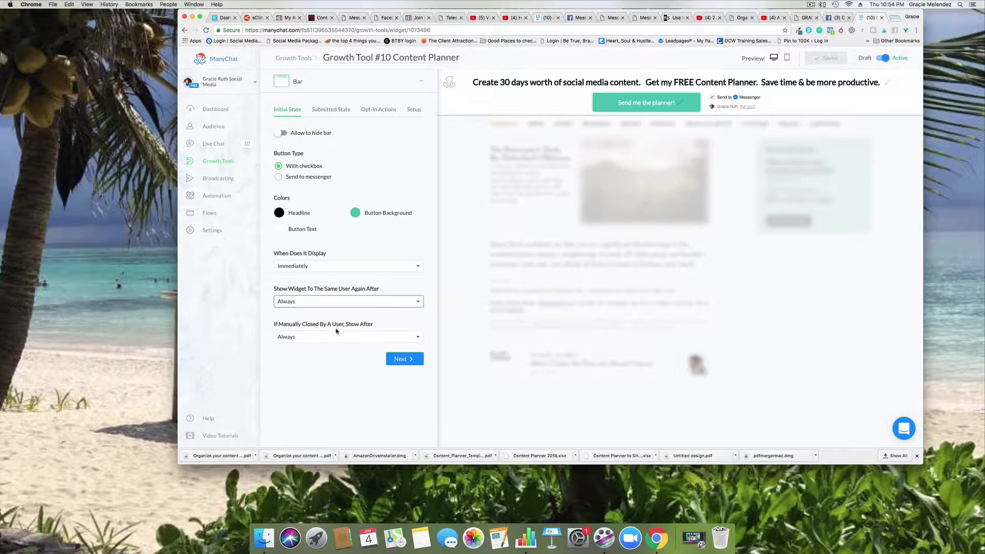
click(418, 339)
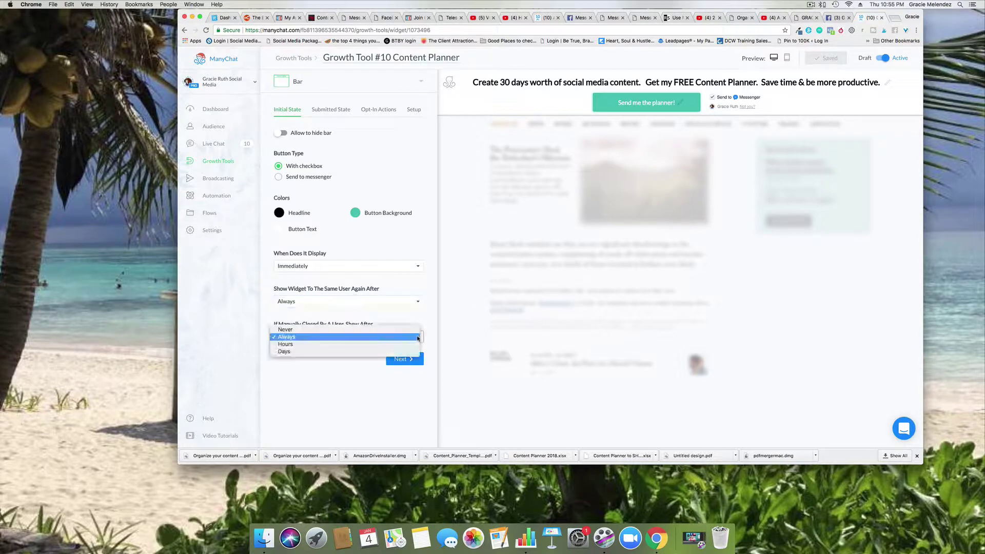
click(345, 337)
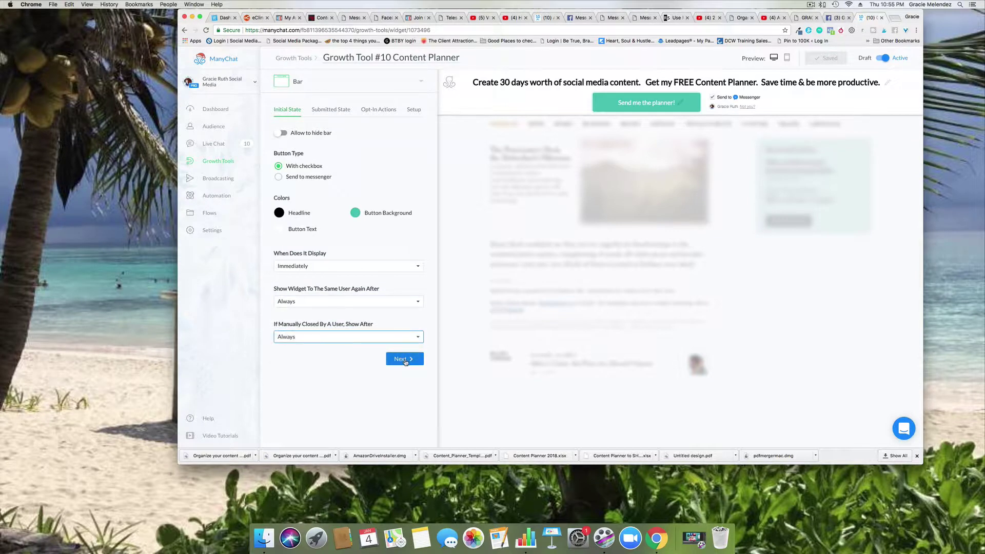
click(405, 359)
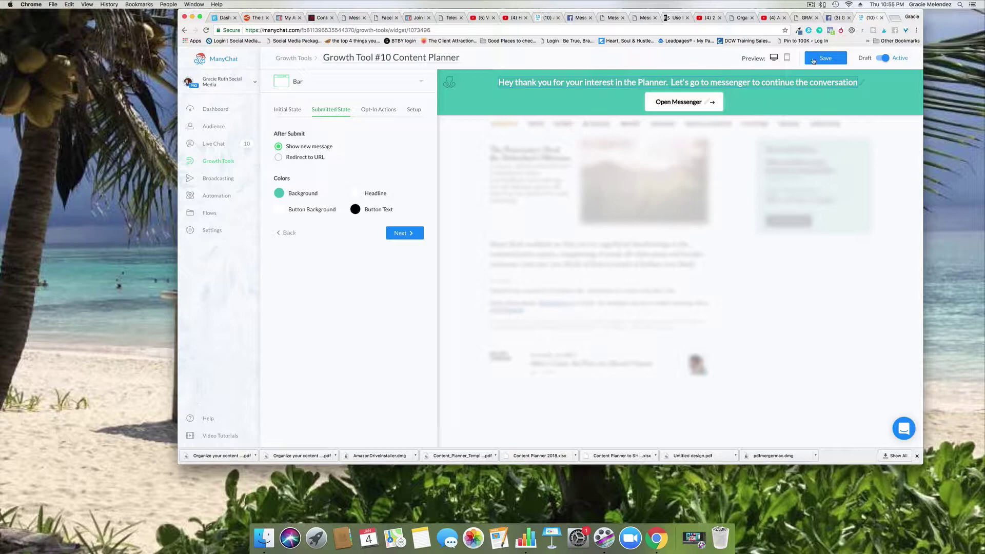
- Save the bar, leave the thank-you background at #3DBEB1, and continue to Opt-In Actions
click(813, 59)
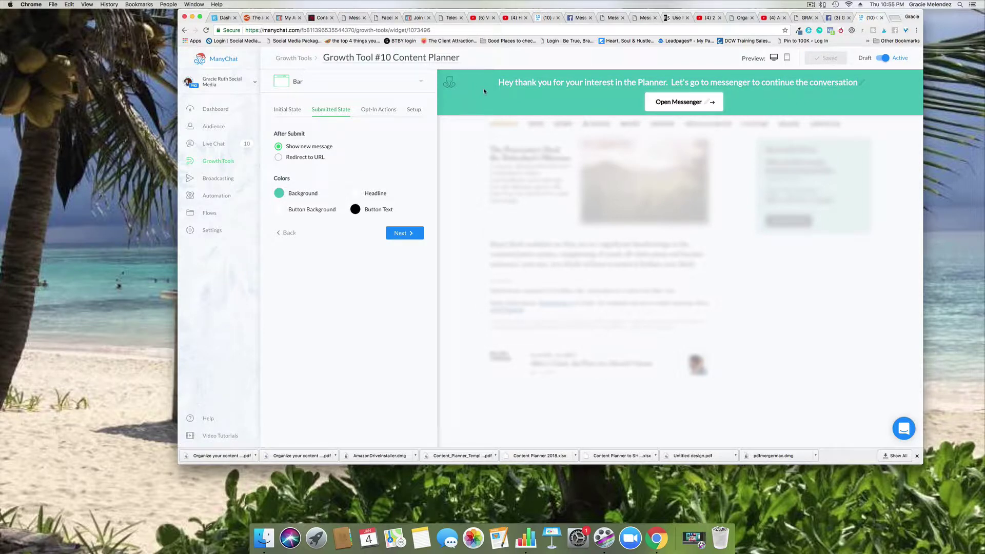
click(280, 194)
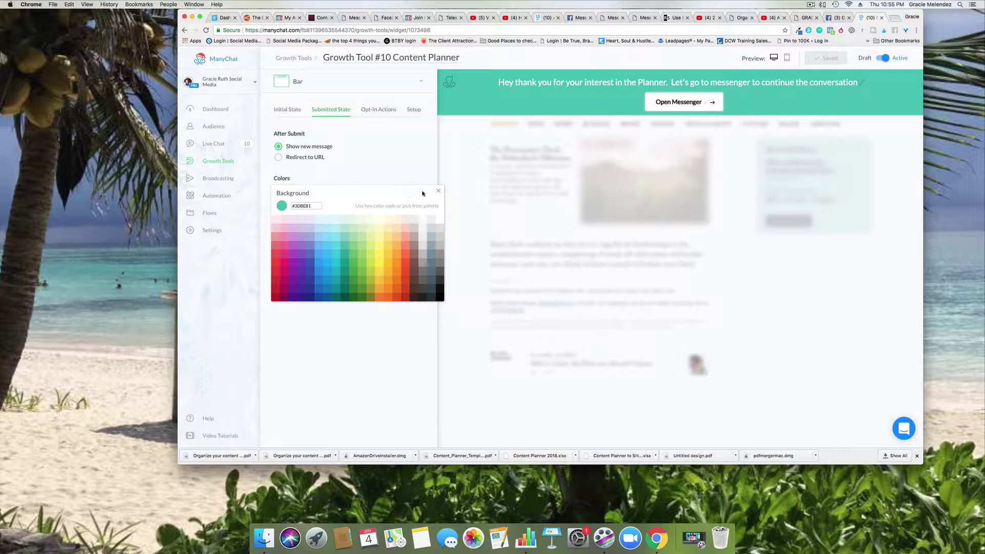
click(438, 191)
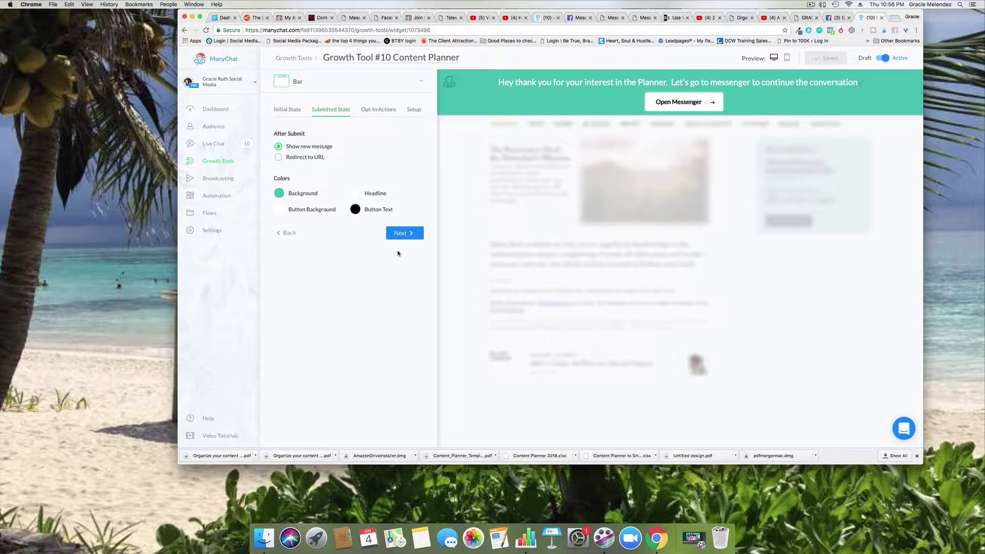
click(401, 234)
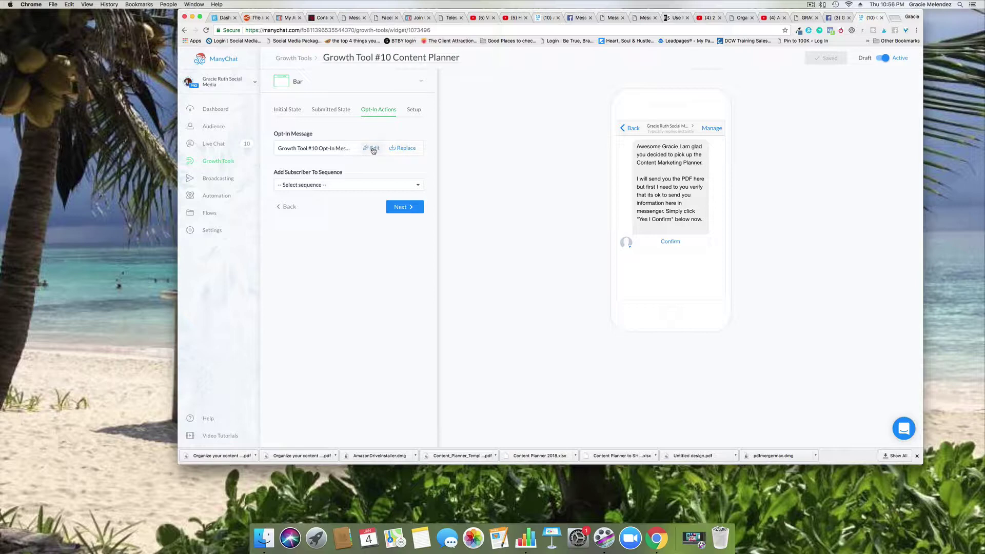
- Edit the Opt-In Message and follow its Confirm button to the linked Send Message step
click(374, 149)
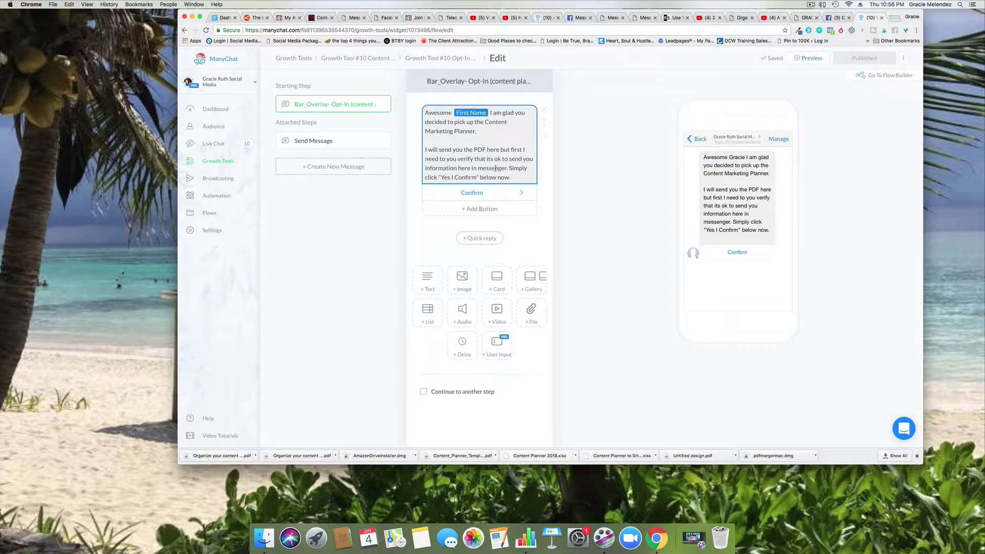
click(505, 123)
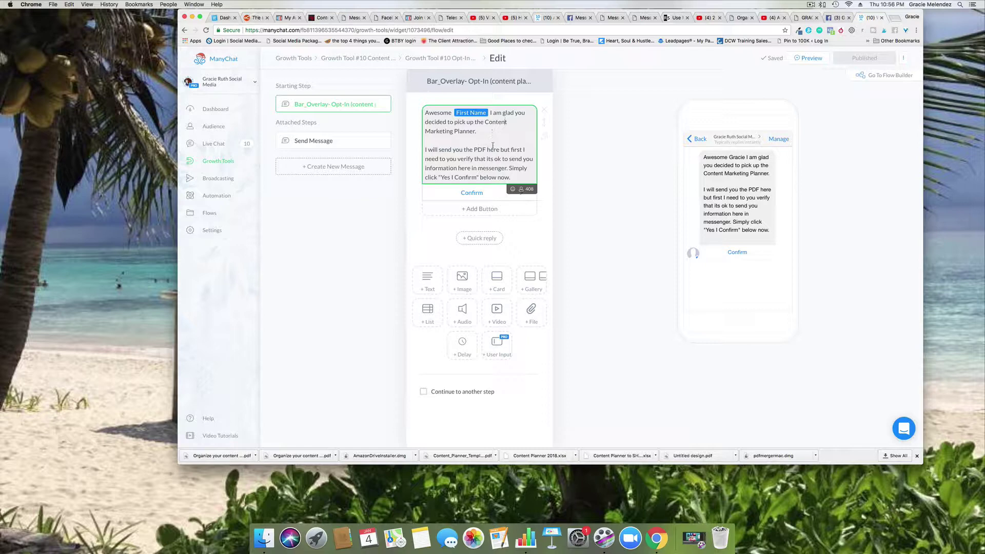
scroll(495, 144, down, 1)
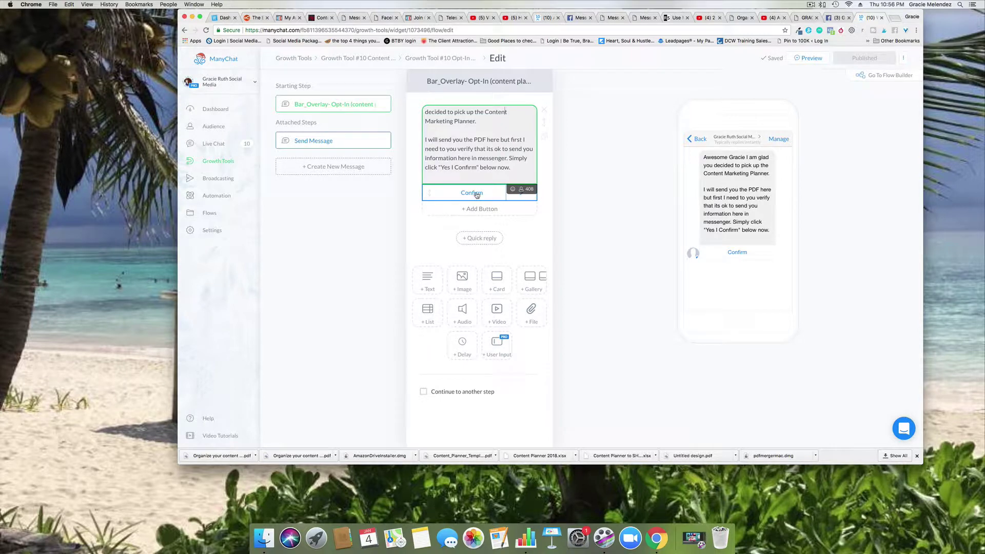
click(476, 194)
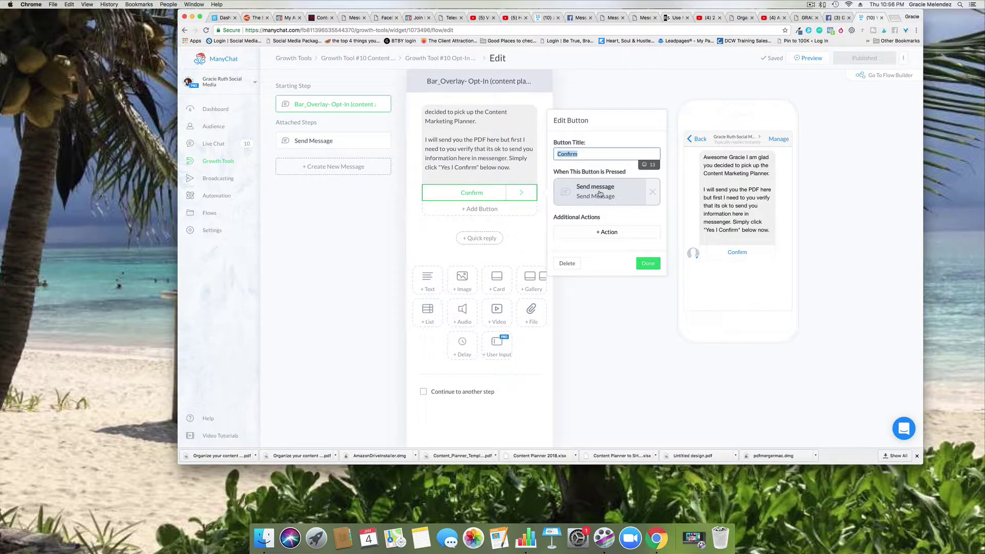
click(600, 192)
click(477, 133)
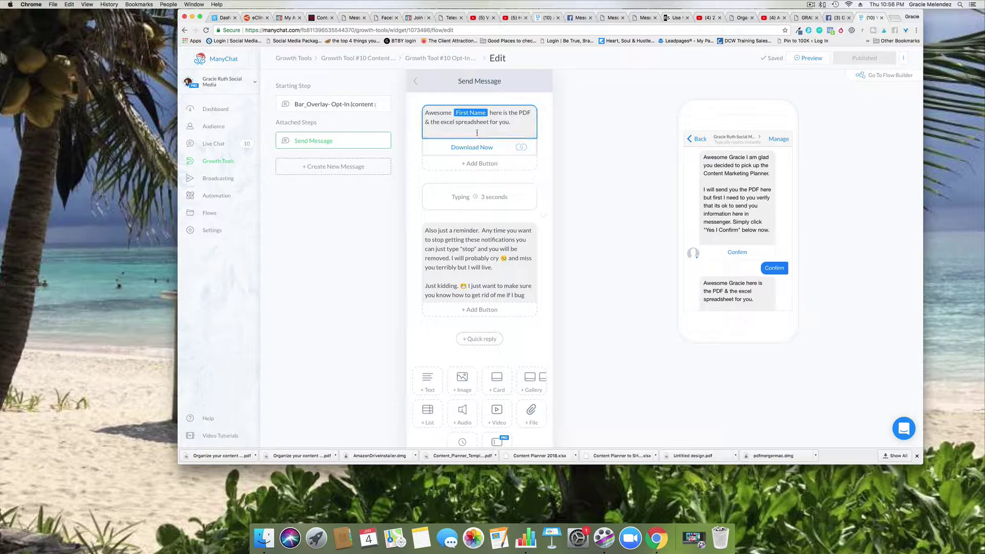
click(448, 249)
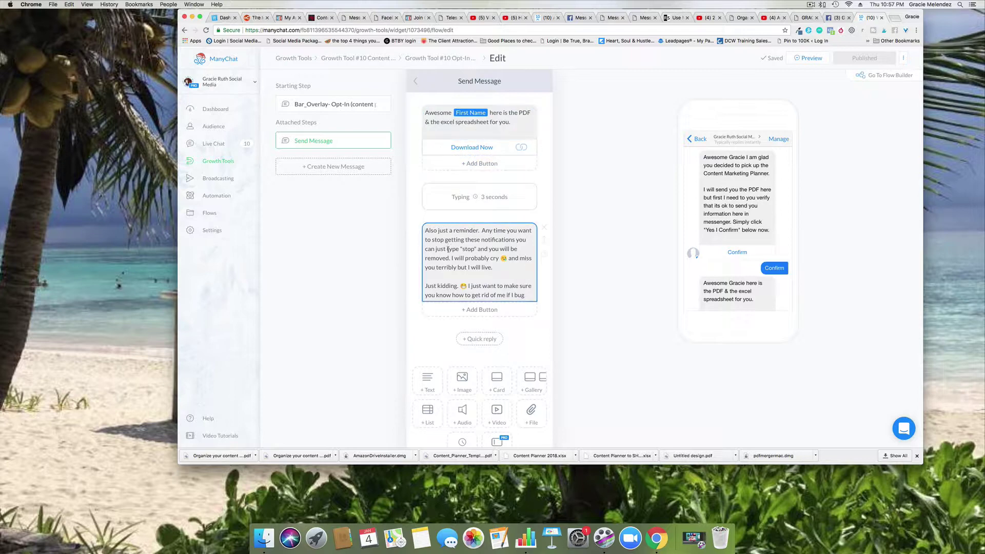
click(454, 118)
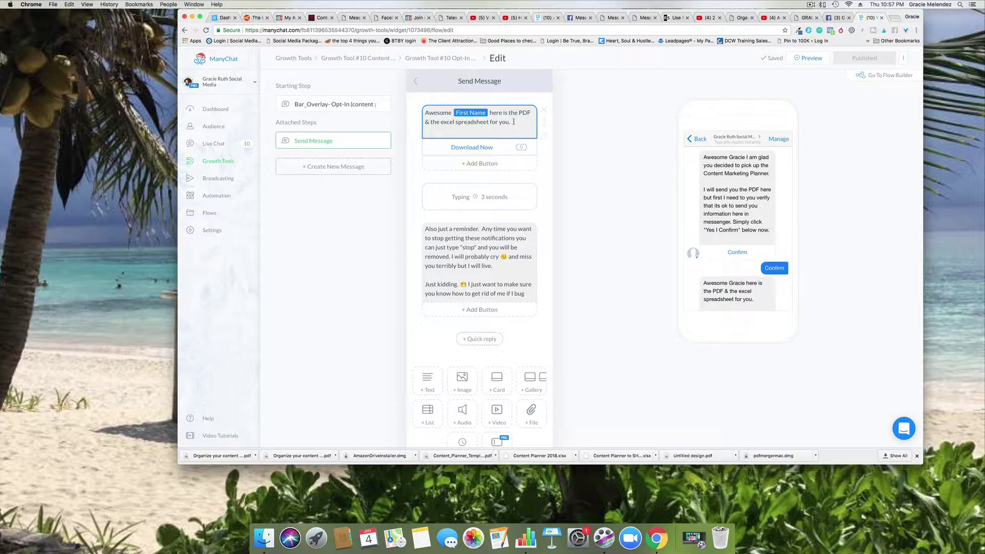
click(472, 148)
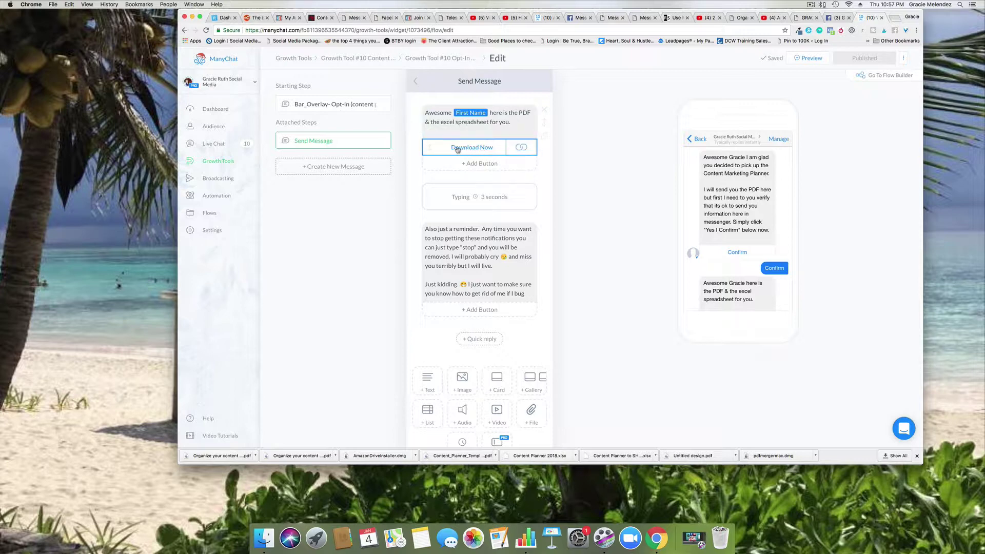
click(467, 151)
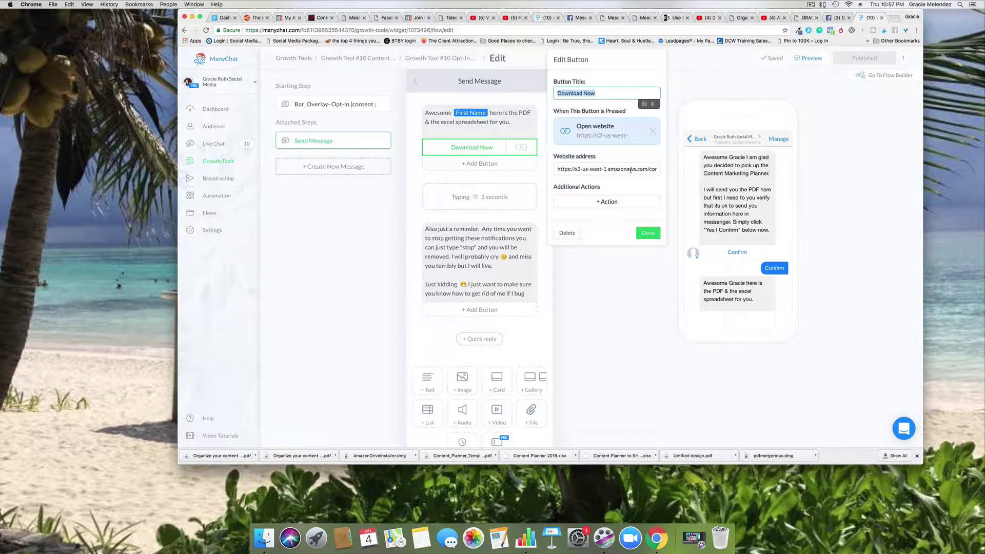
click(649, 234)
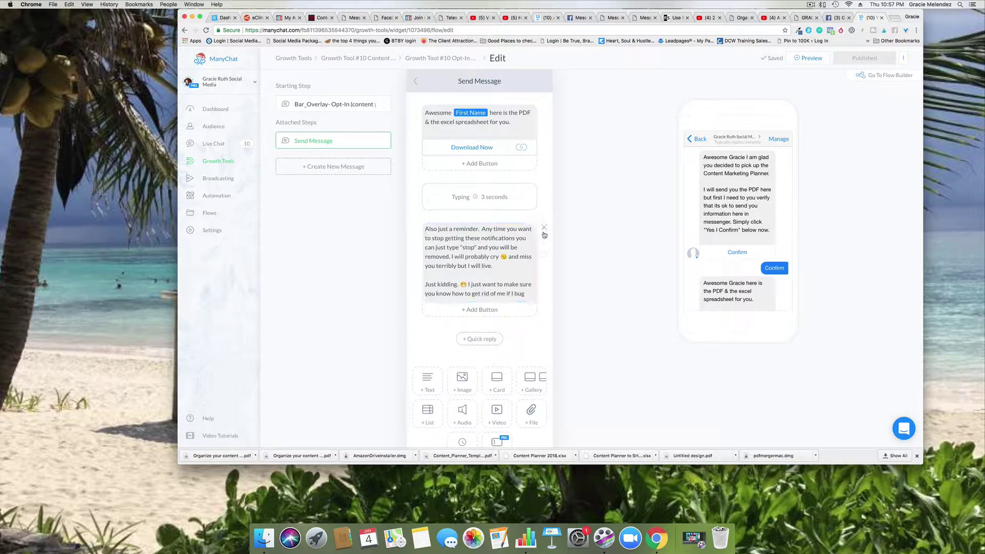
scroll(493, 257, down, 1)
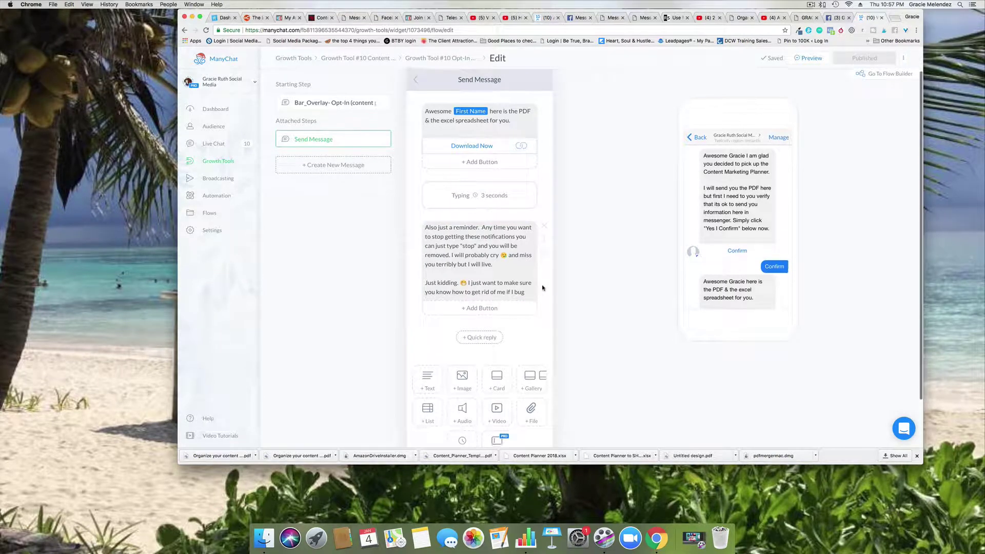
click(445, 234)
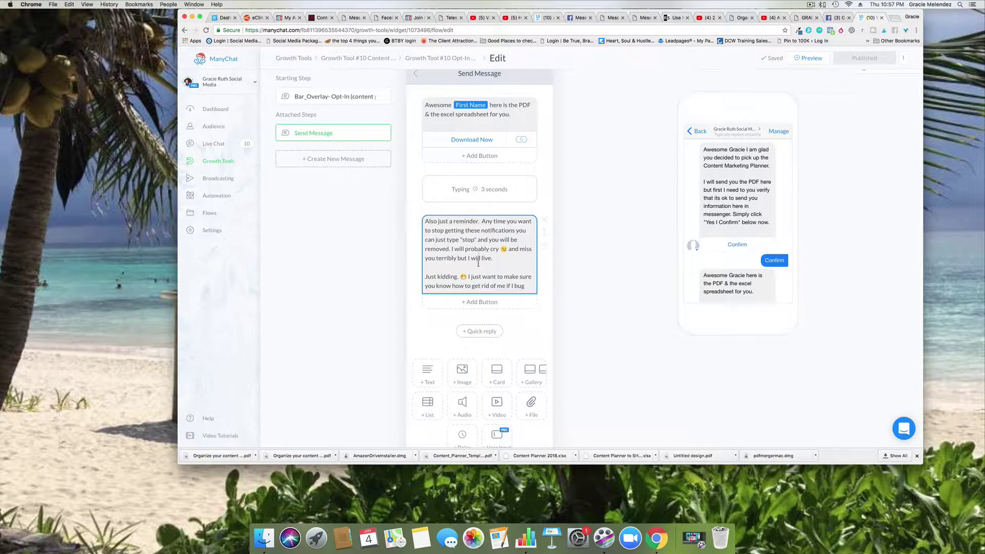
scroll(478, 265, down, 3)
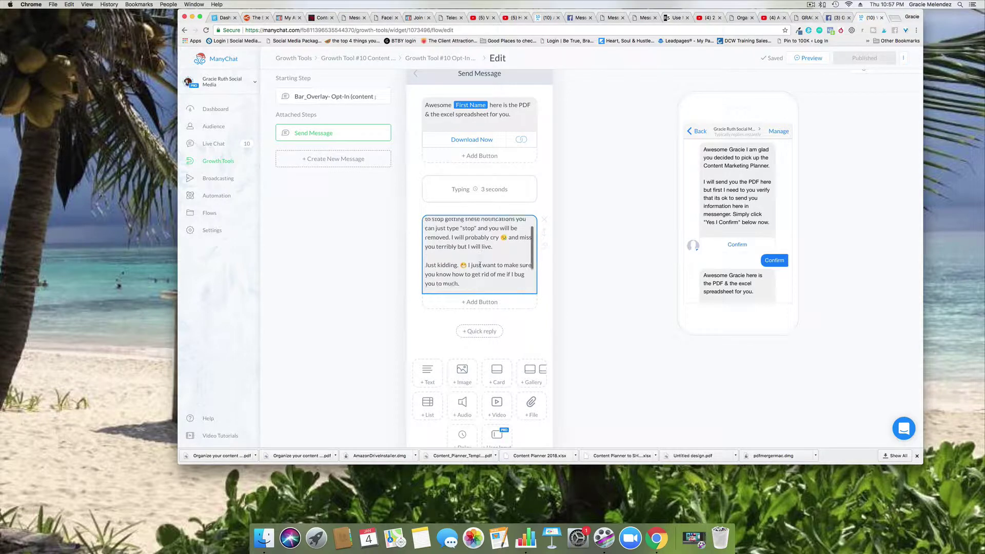
scroll(468, 266, down, 2)
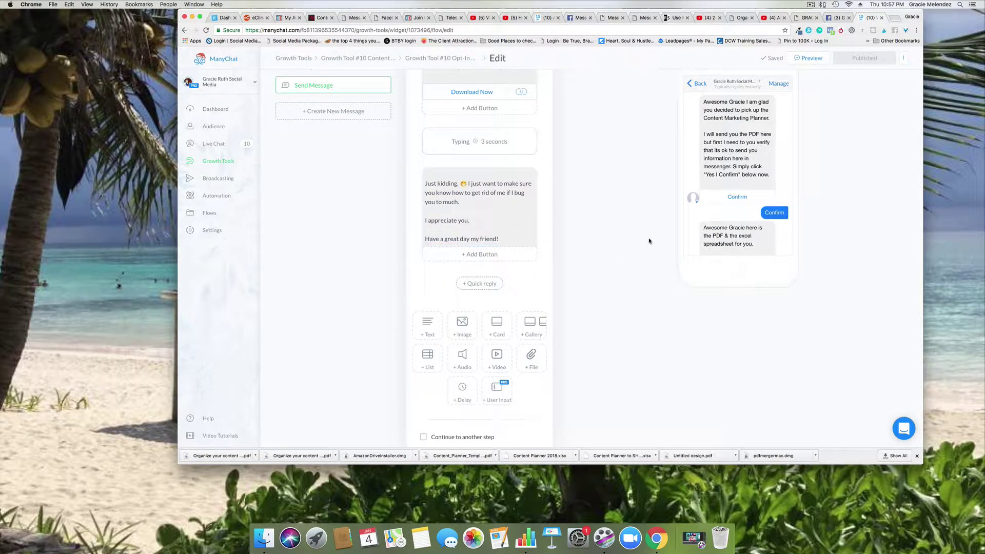
scroll(637, 247, up, 2)
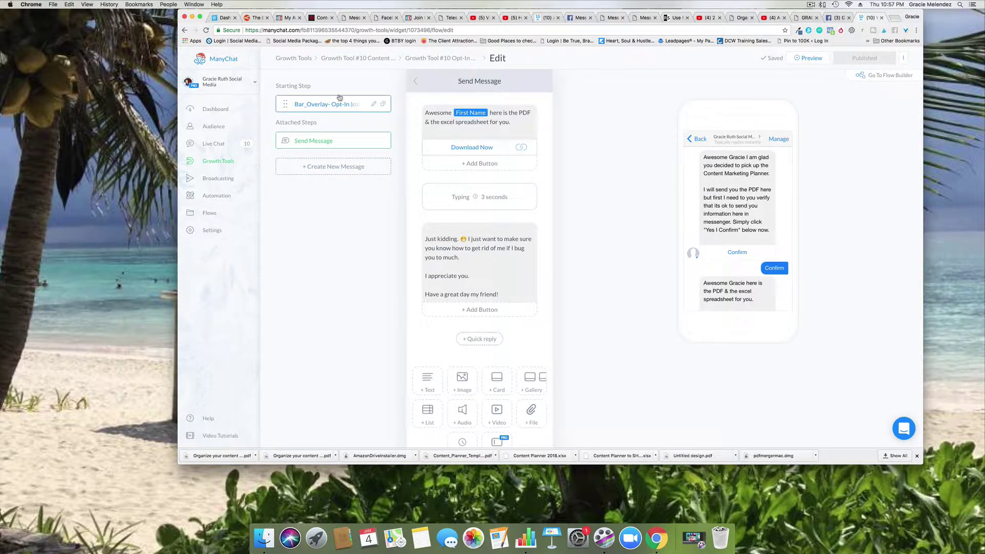
- Go back to Growth Tool #10 and start installing its JavaScript snippet from the Setup settings
click(356, 59)
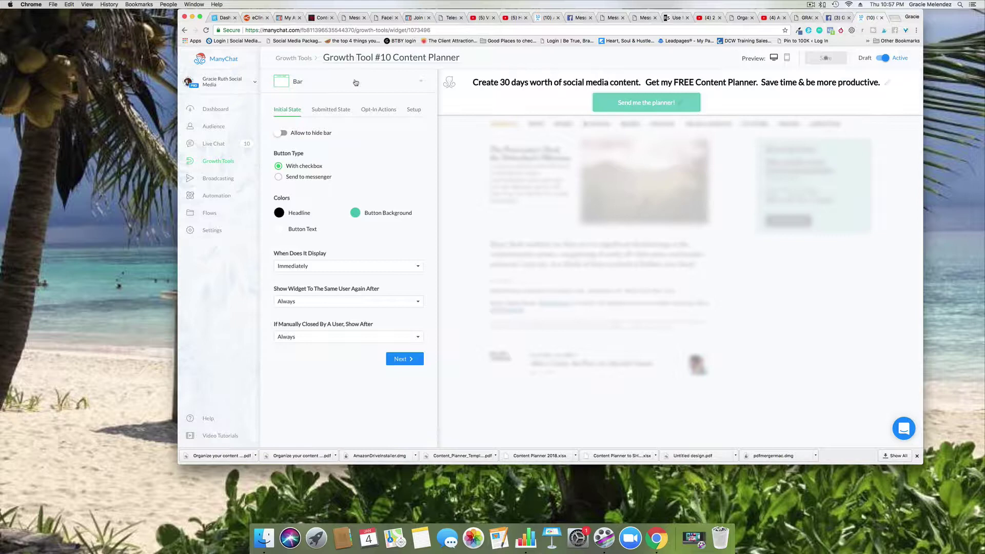
click(374, 110)
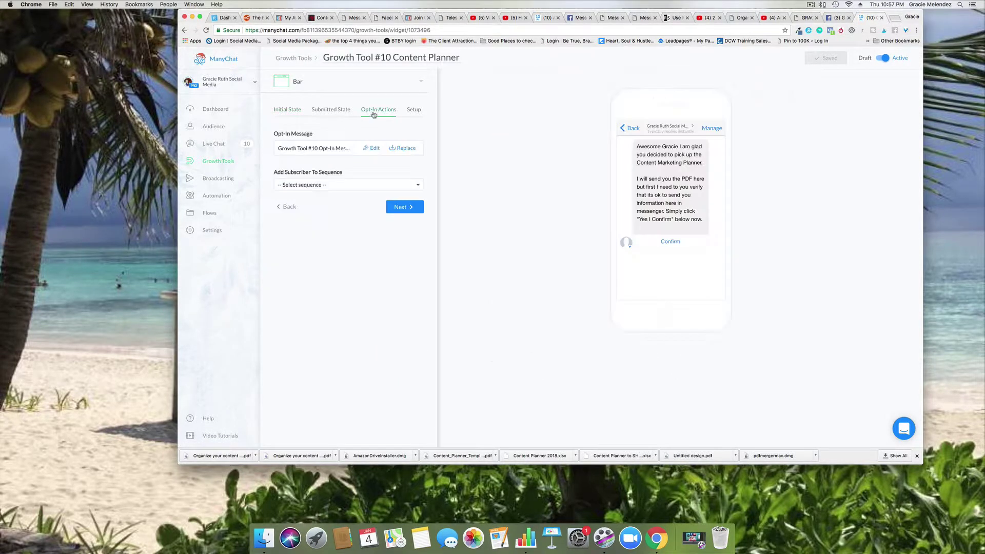
click(414, 111)
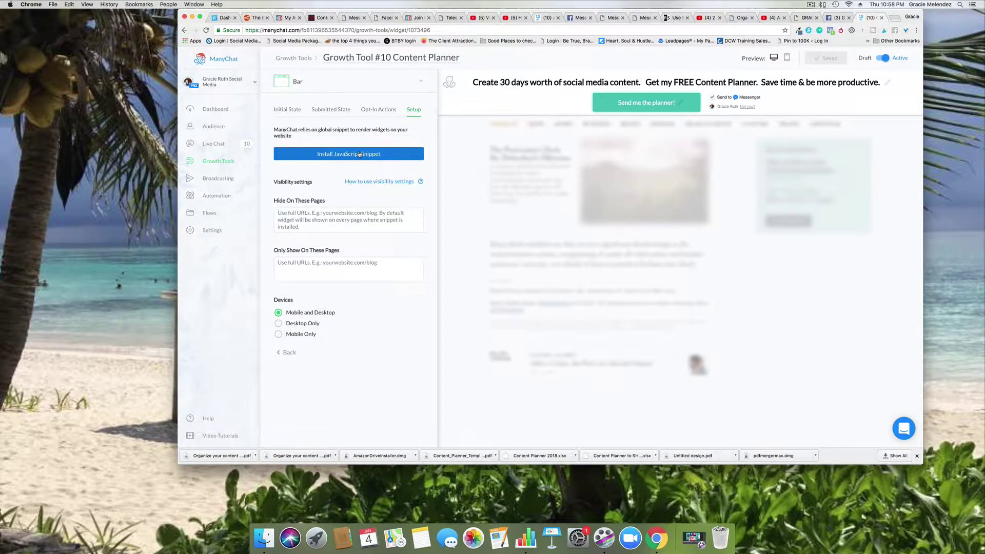
click(360, 154)
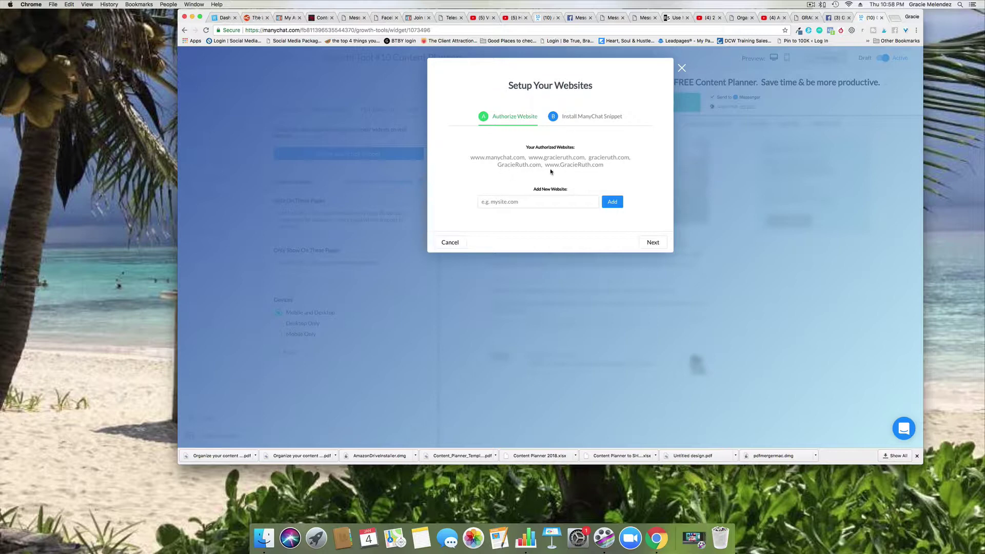
click(512, 202)
text(https://)
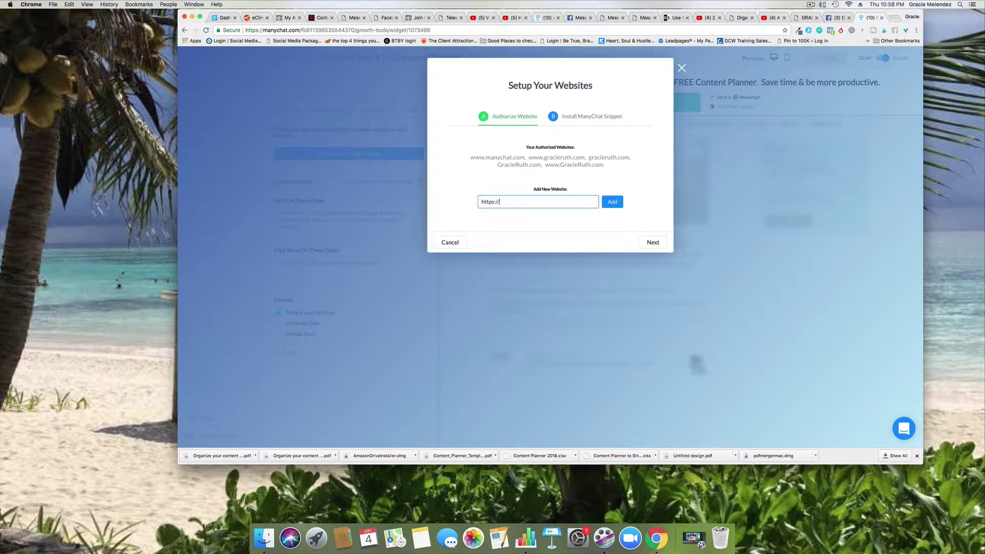
text(gracieruth.com)
click(613, 203)
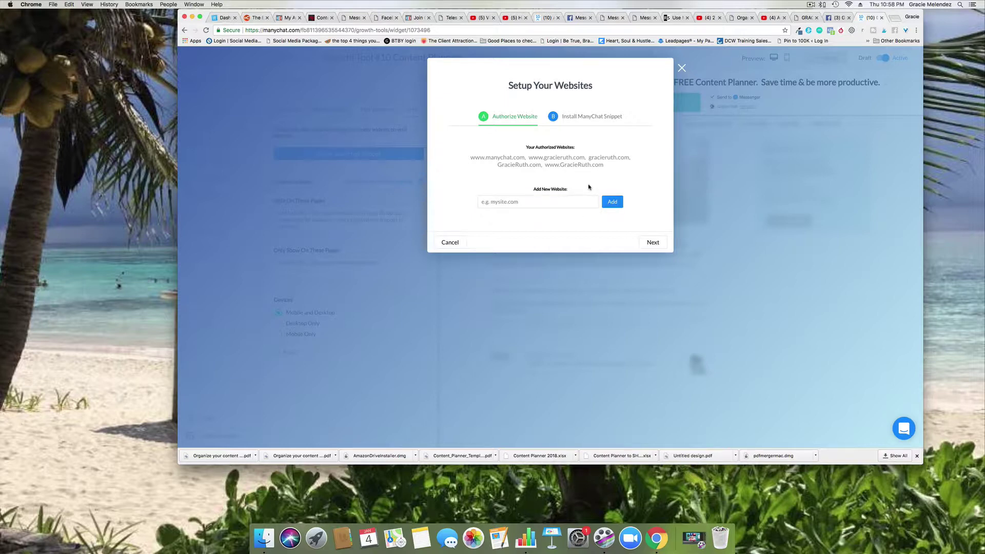
- Select the whole ManyChat code snippet and finish the website setup
click(654, 244)
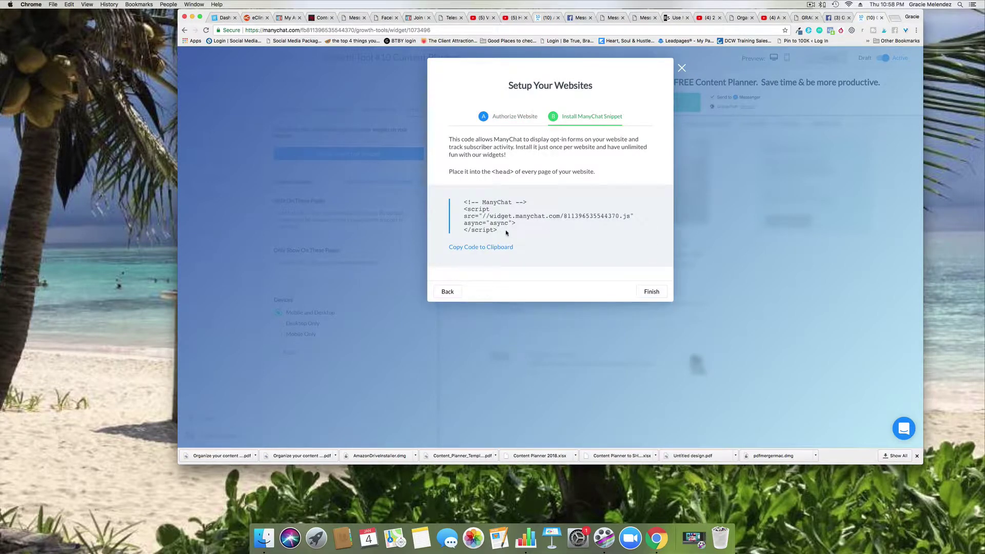
drag(506, 233, 464, 199)
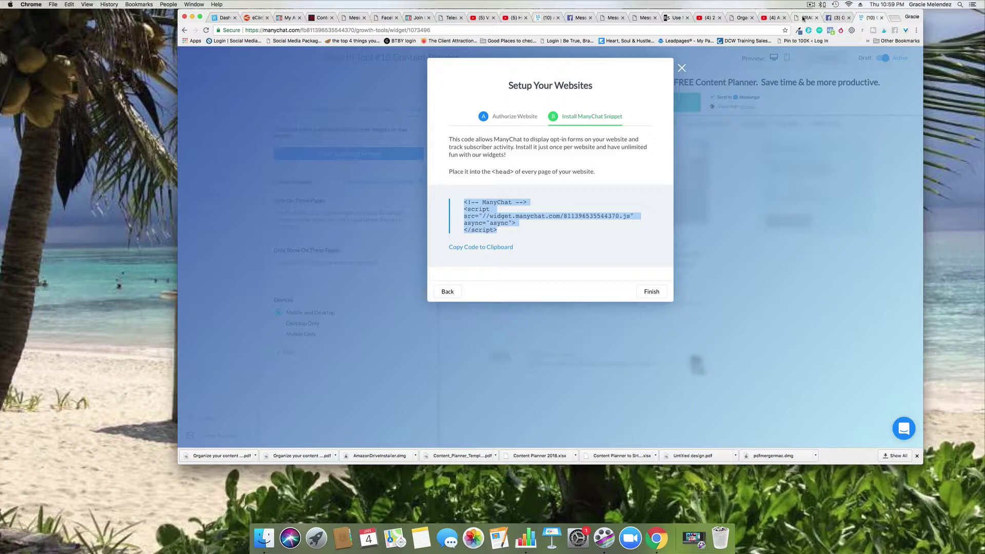
click(652, 290)
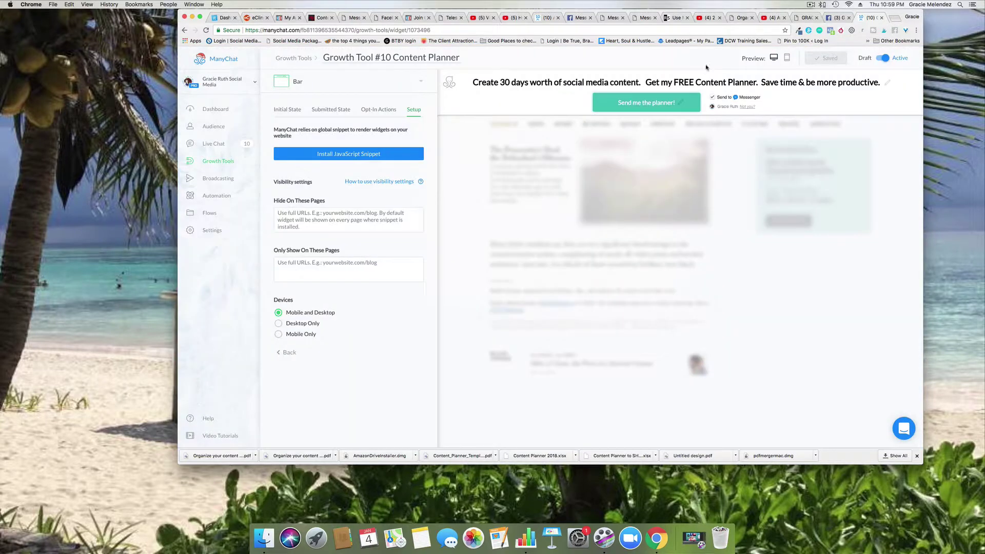
- On gracieruth.com's Genesis Theme Settings, select the ManyChat script lines below the Google Analytics code in Header Scripts
click(804, 19)
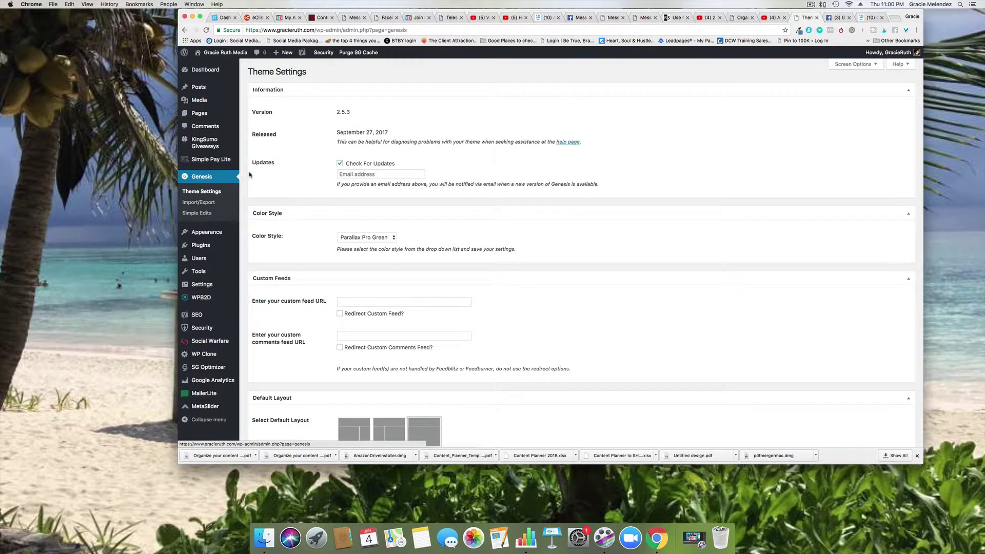
scroll(310, 249, down, 5)
scroll(309, 249, down, 20)
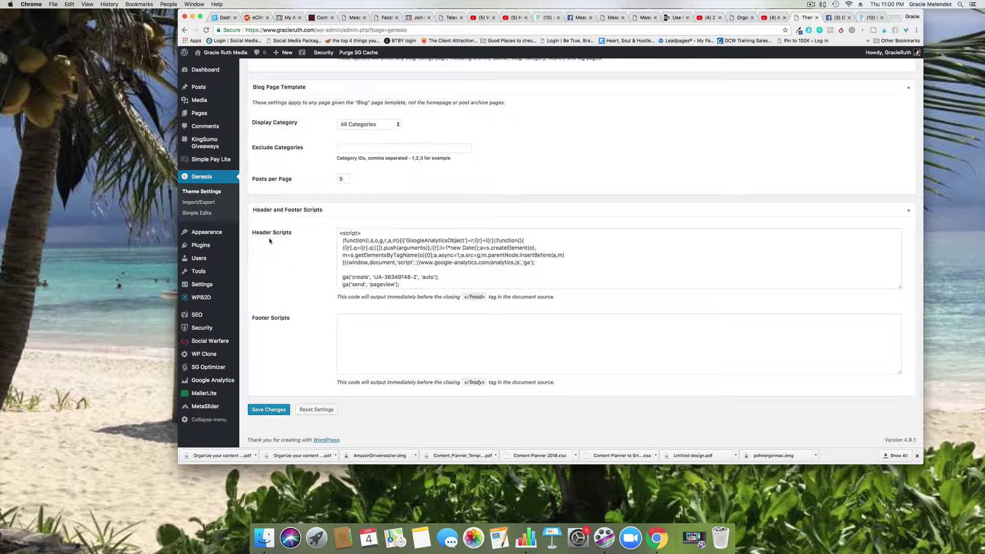
scroll(385, 244, down, 3)
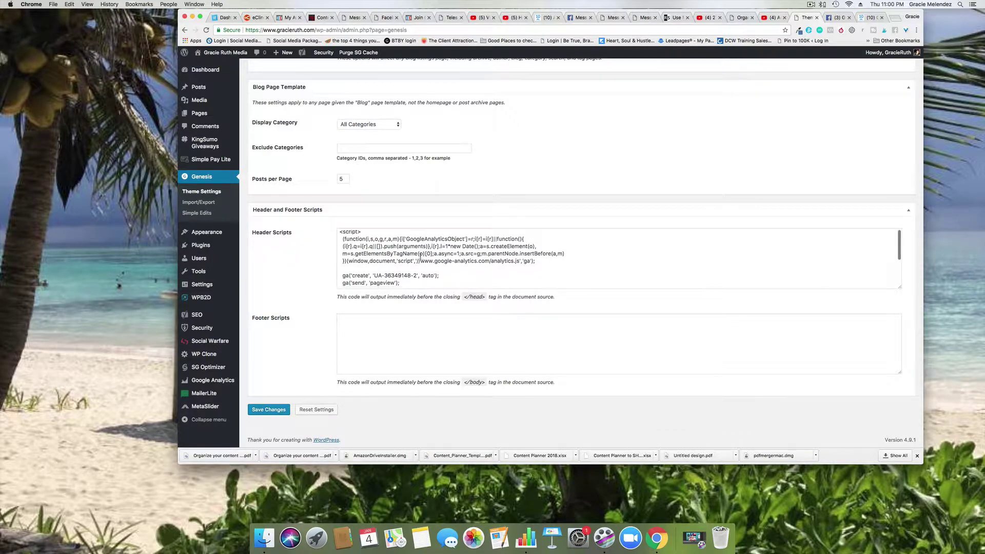
scroll(420, 257, up, 8)
scroll(455, 281, down, 7)
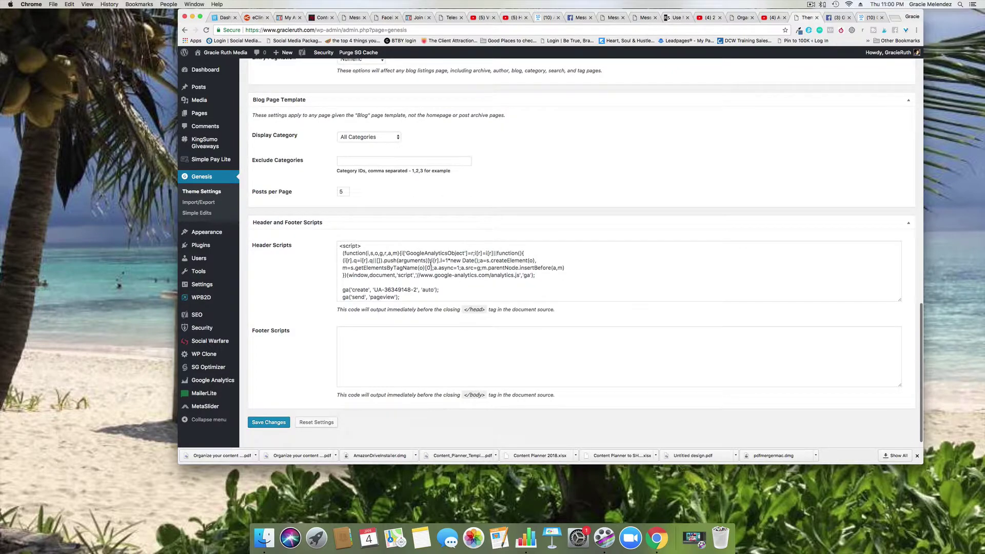
scroll(430, 262, down, 6)
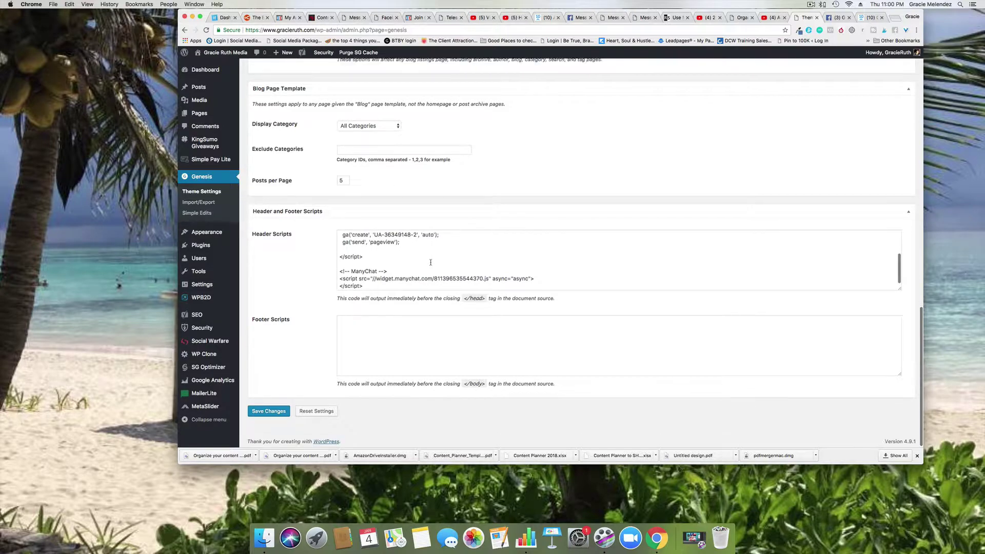
scroll(390, 246, up, 5)
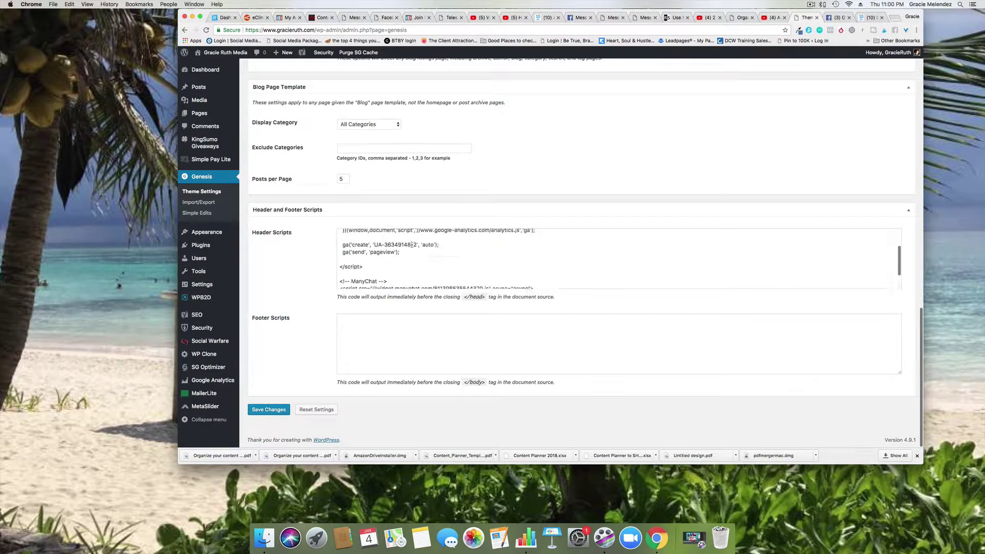
scroll(360, 251, down, 5)
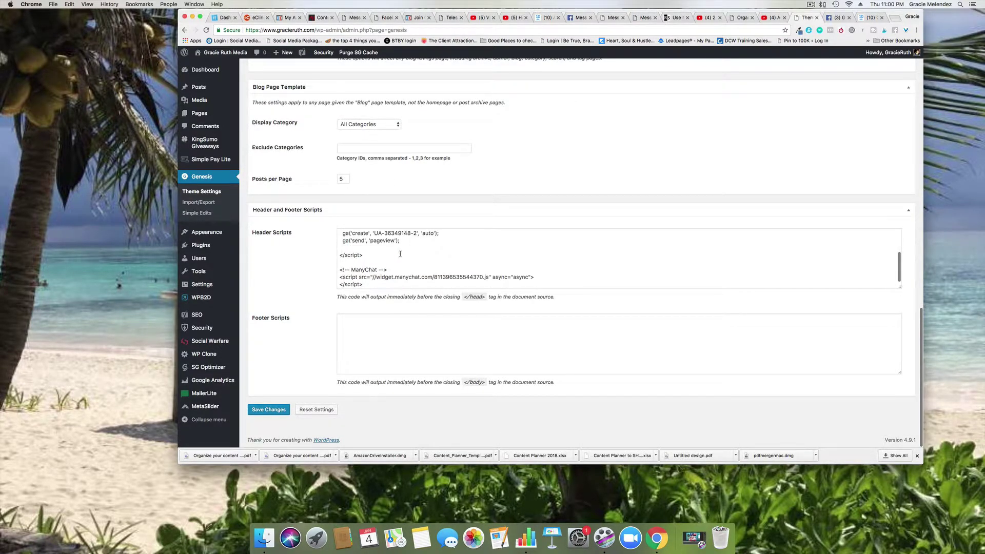
drag(370, 286, 339, 269)
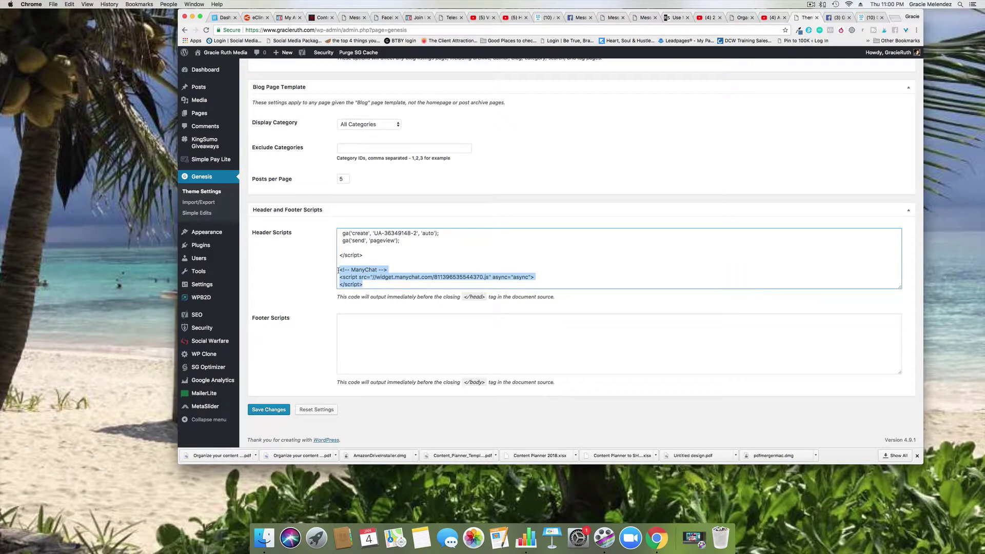
- Copy the ManyChat code snippet to the clipboard again and return to the WordPress tab
key(super+9)
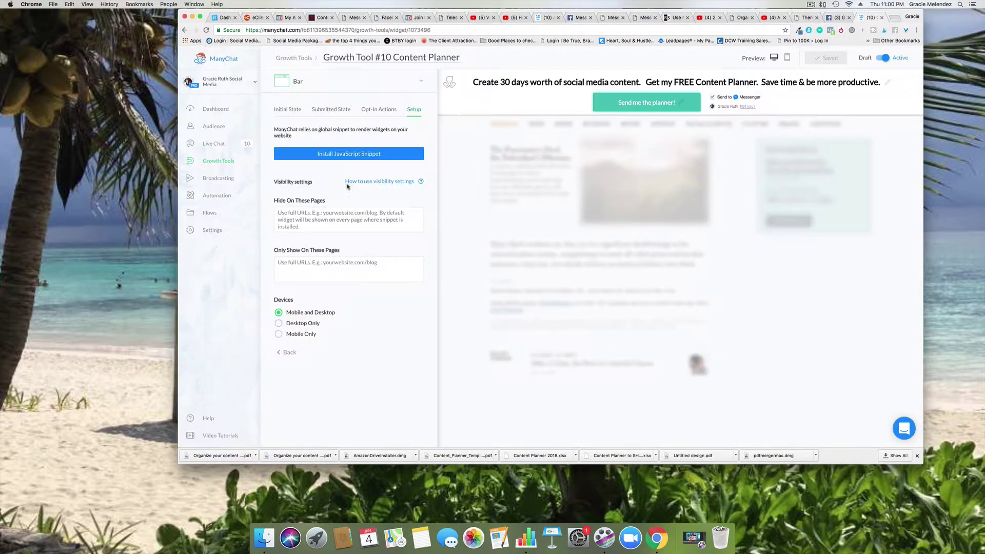
click(337, 154)
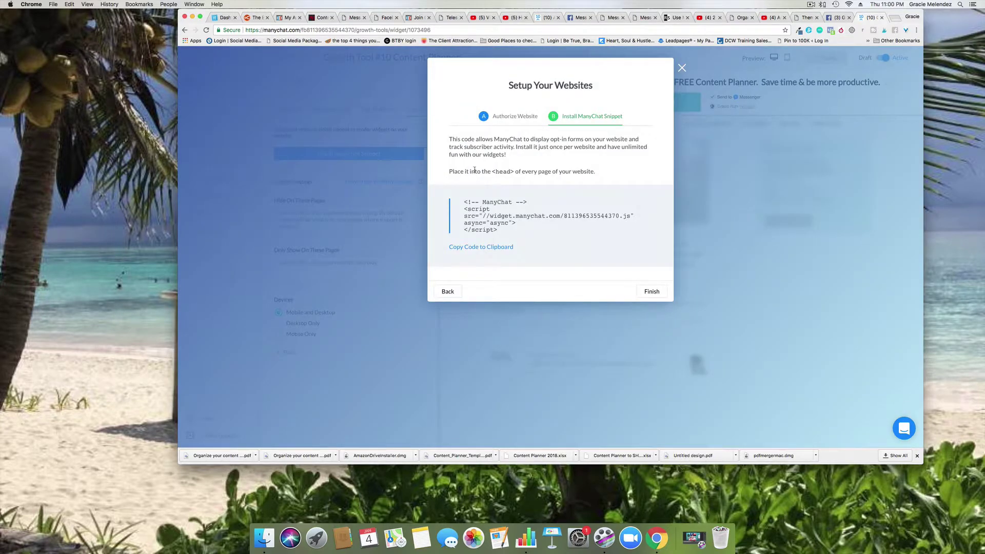
click(495, 247)
click(683, 68)
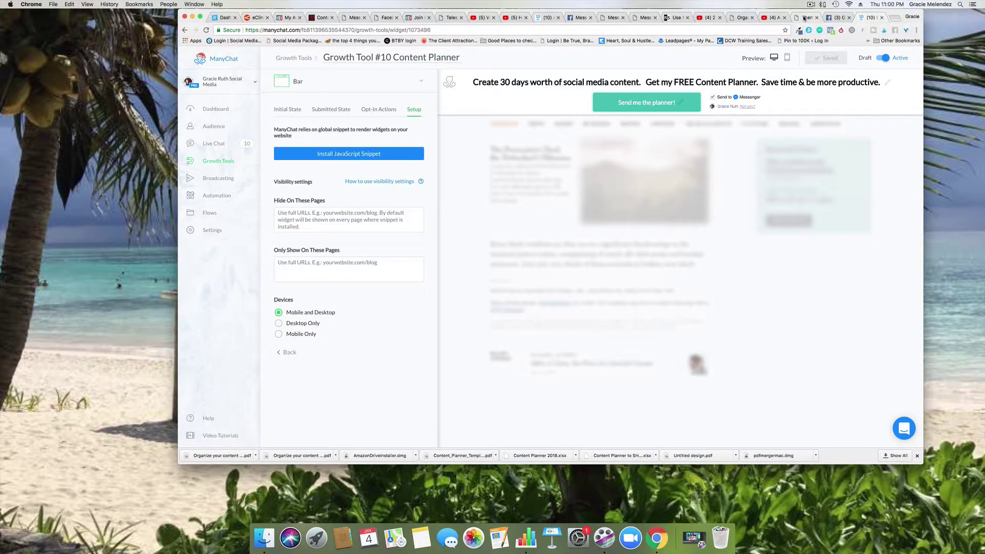
click(804, 17)
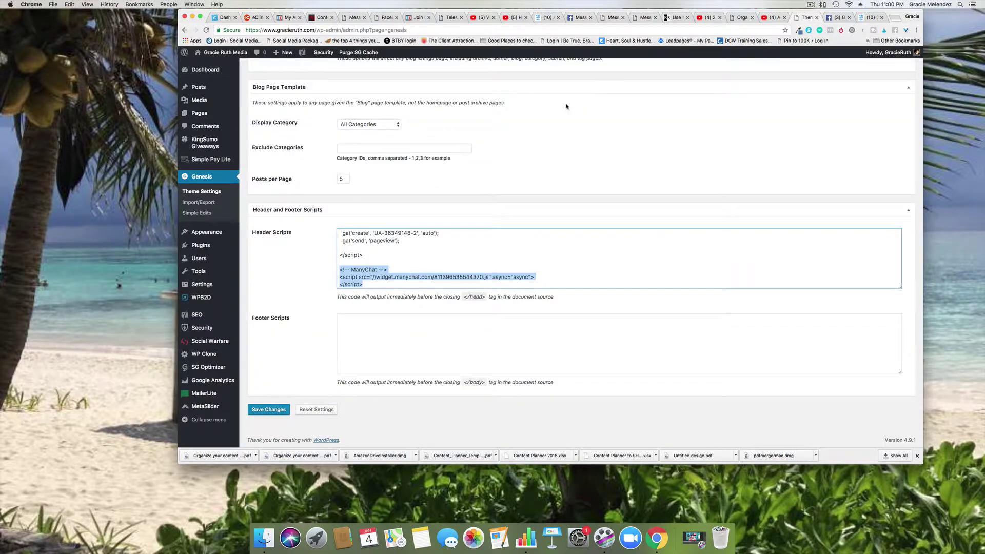
- Save the Genesis theme settings and open the live gracieruth.com site in a new tab
click(267, 410)
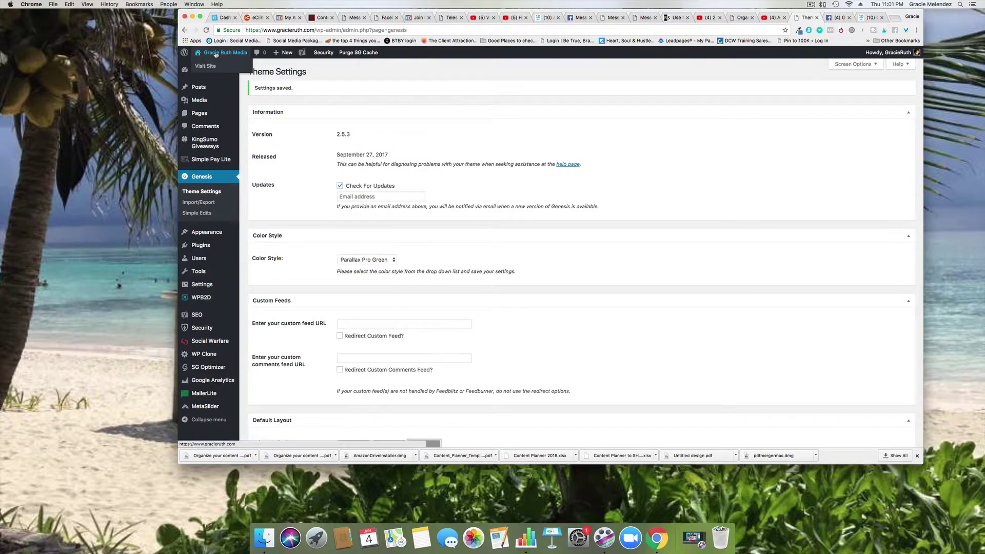
right_click(206, 64)
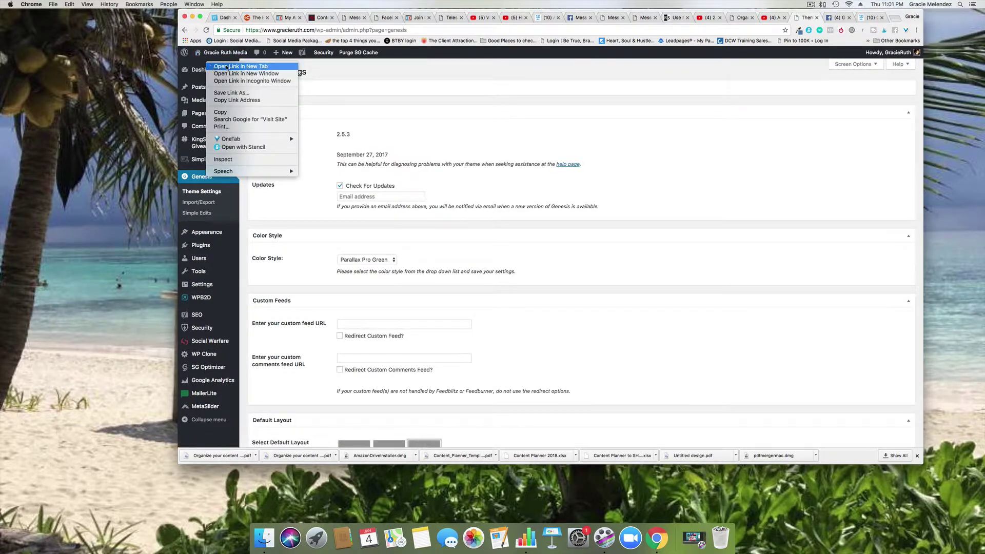
click(226, 71)
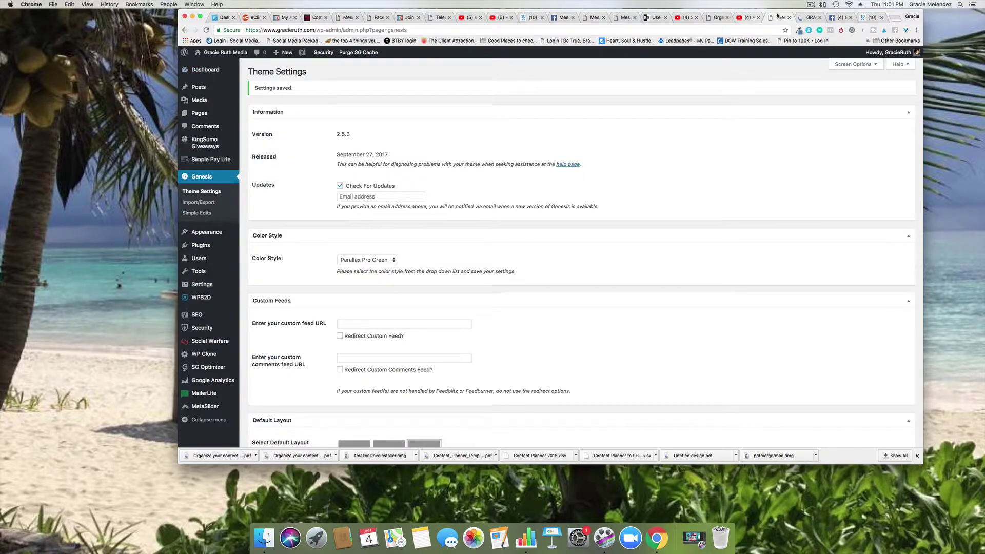
- Switch to the new gracieruth.com homepage tab to check for the Content Planner bar
click(809, 17)
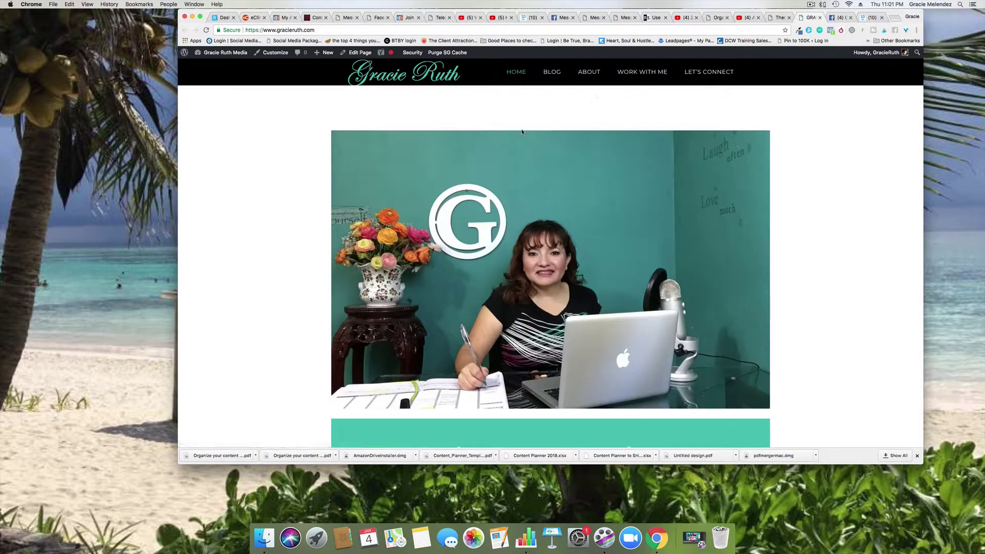